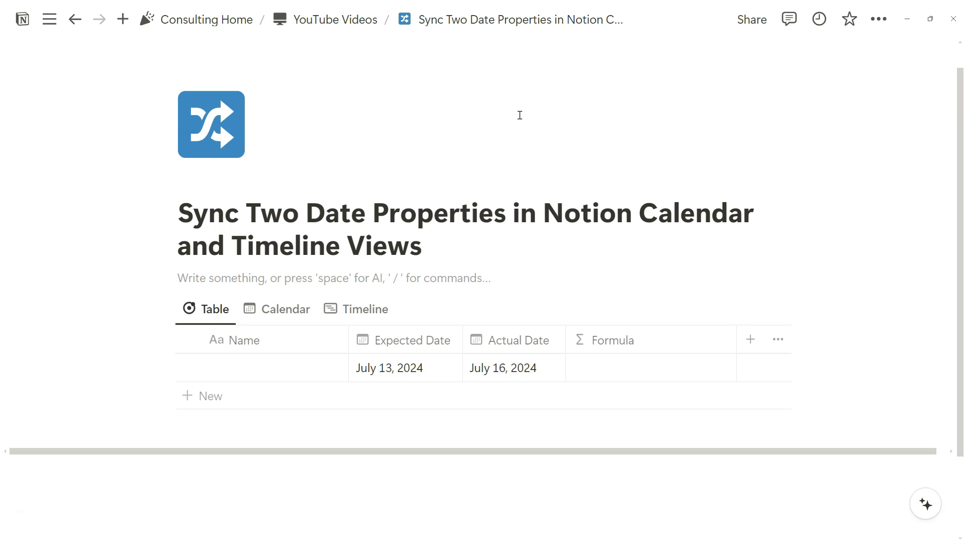
- Close the calendar's layout settings and open the Timeline view's layout settings
click(512, 117)
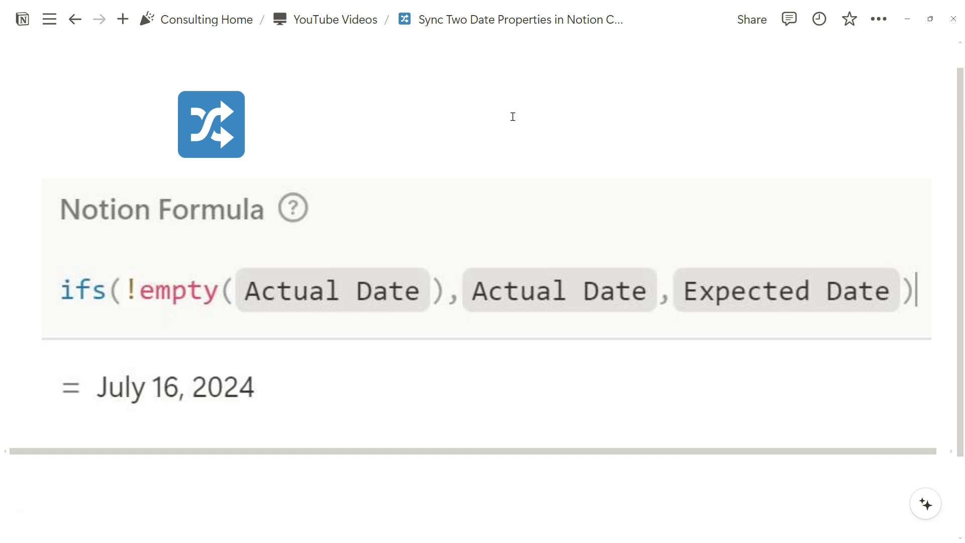
click(513, 117)
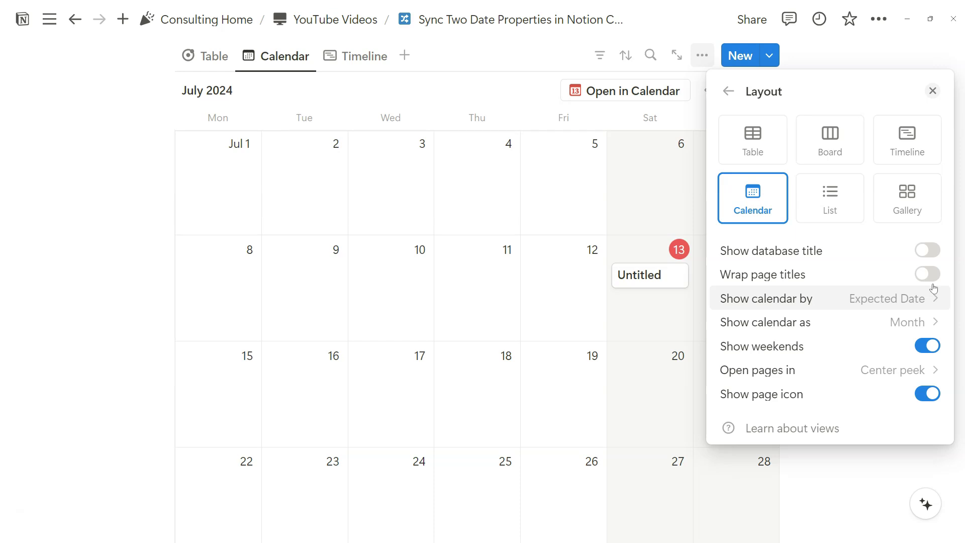
click(351, 56)
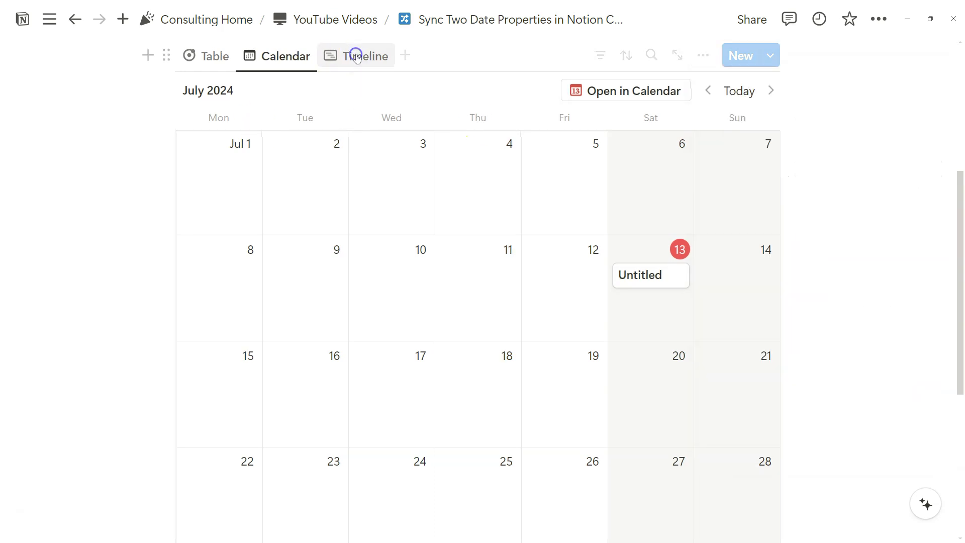
click(351, 56)
click(702, 173)
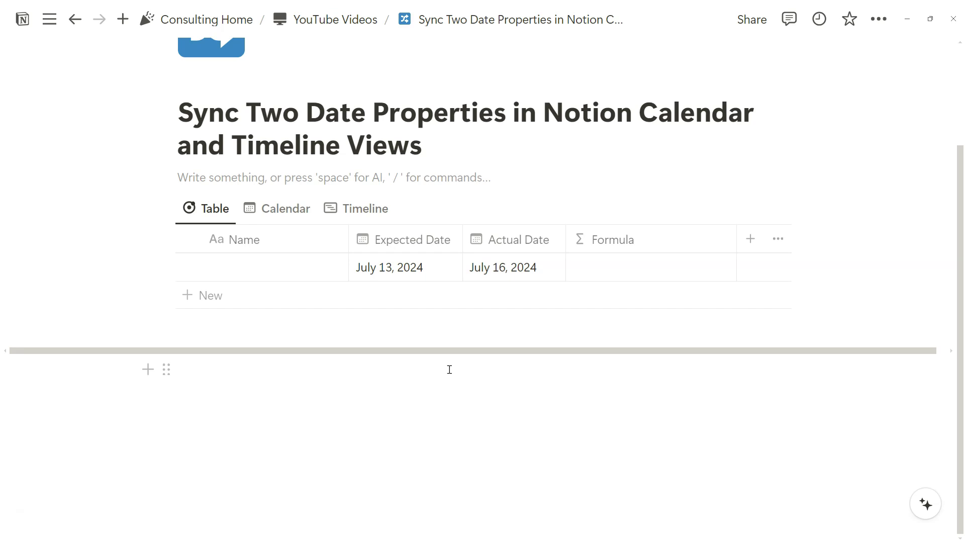
click(463, 356)
- Start the row's Formula expression with ifs( in the formula editor
click(610, 263)
text(if)
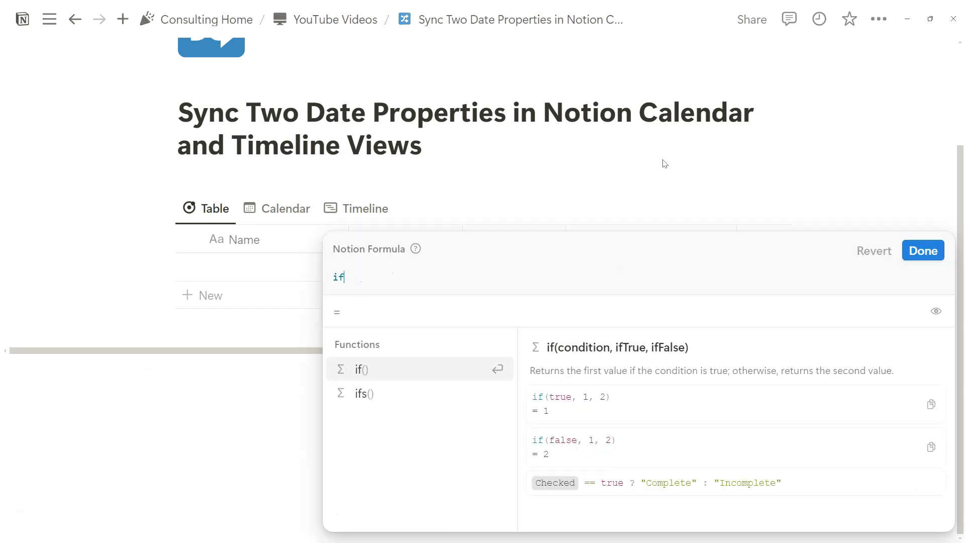
text(s()
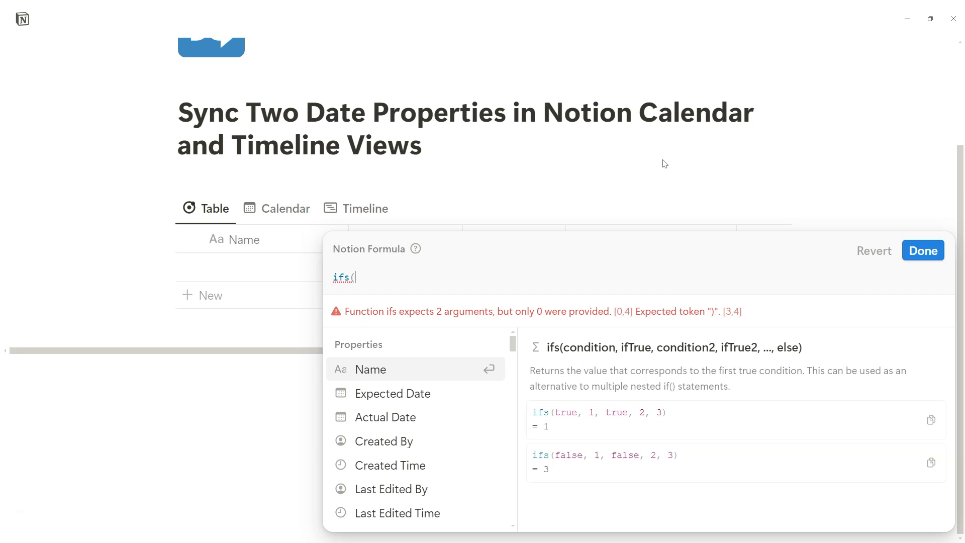
click(663, 160)
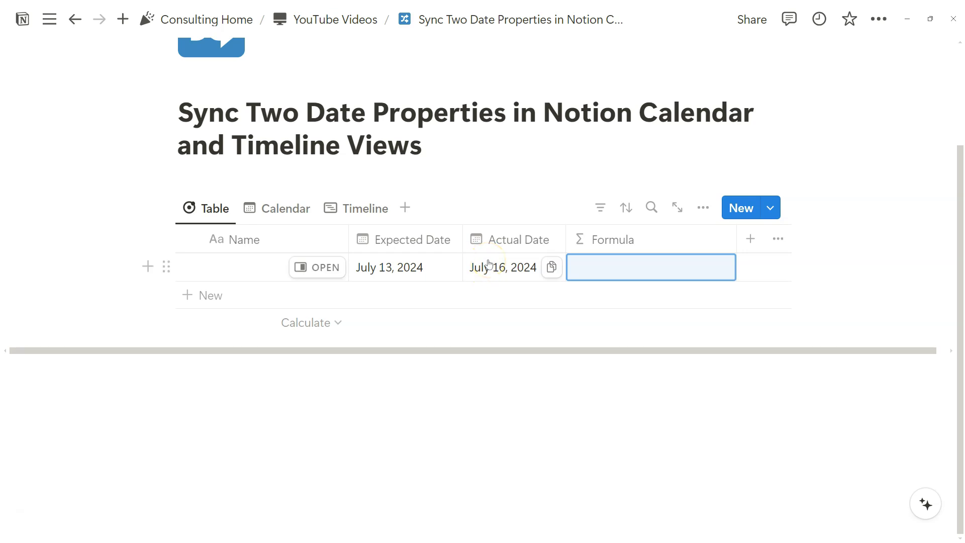
click(619, 270)
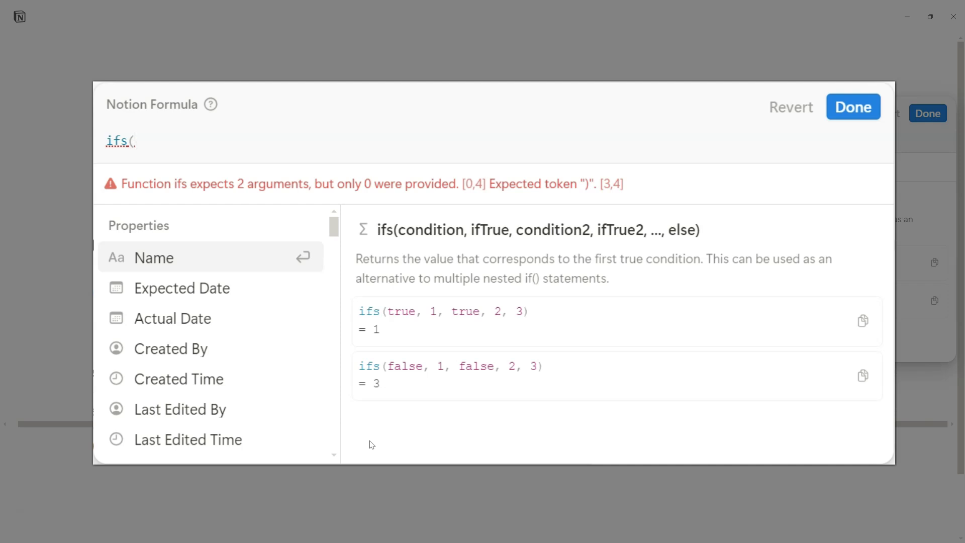
- Complete the formula as ifs(!empty(Actual Date), Actual Date, Expected Date), previewing July 11, 2024
click(366, 444)
text(!empty()
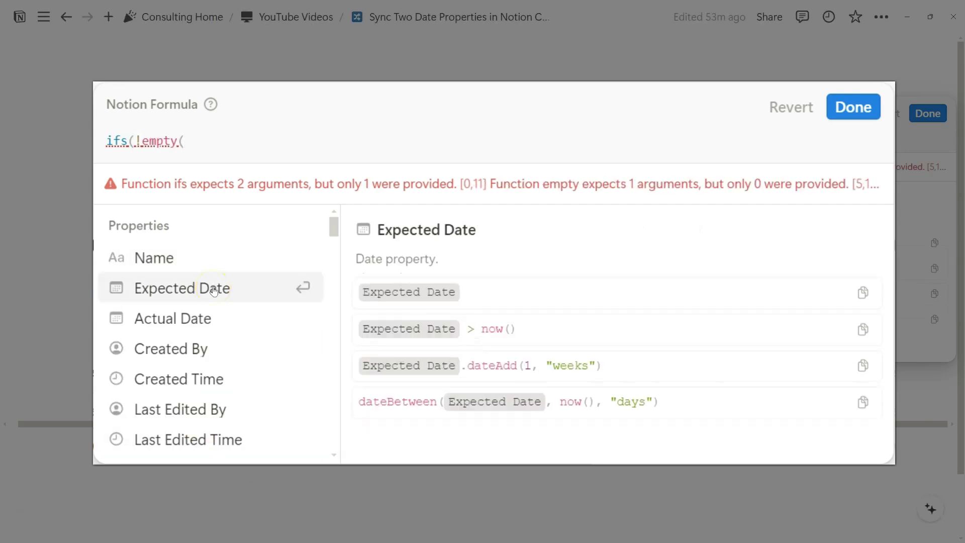
click(215, 303)
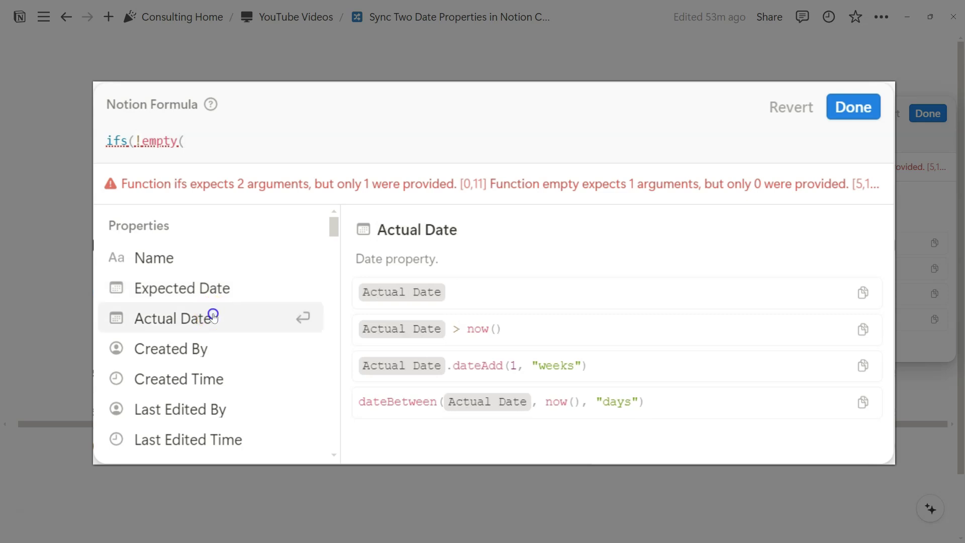
click(213, 316)
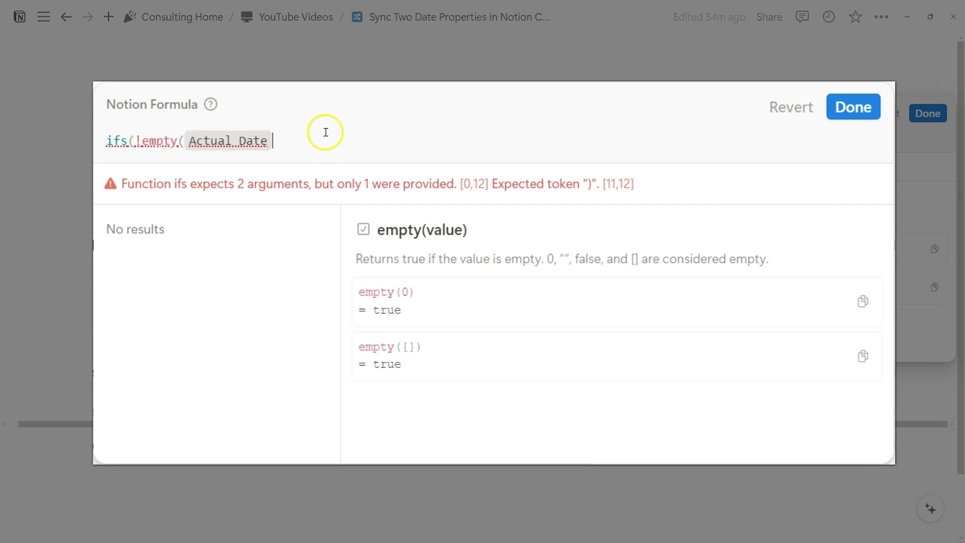
text(),)
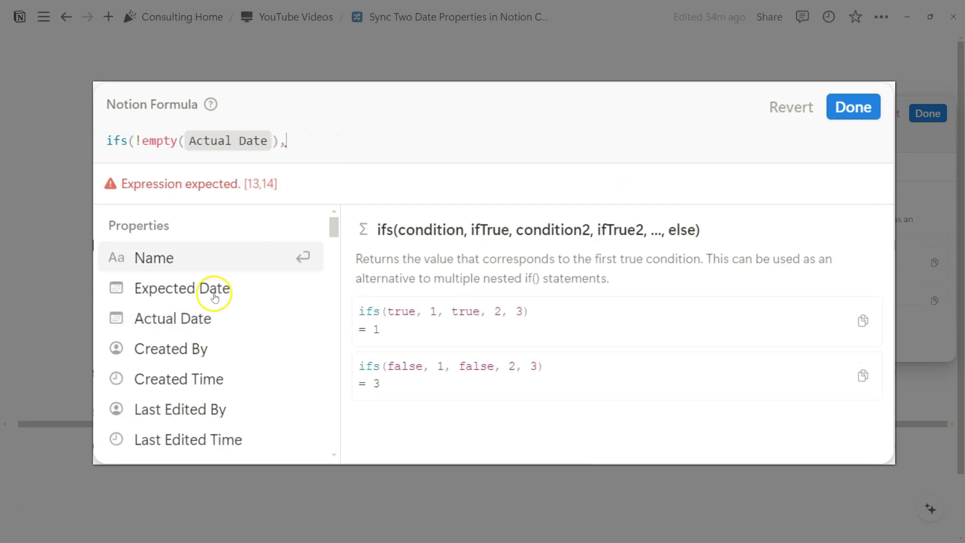
click(213, 316)
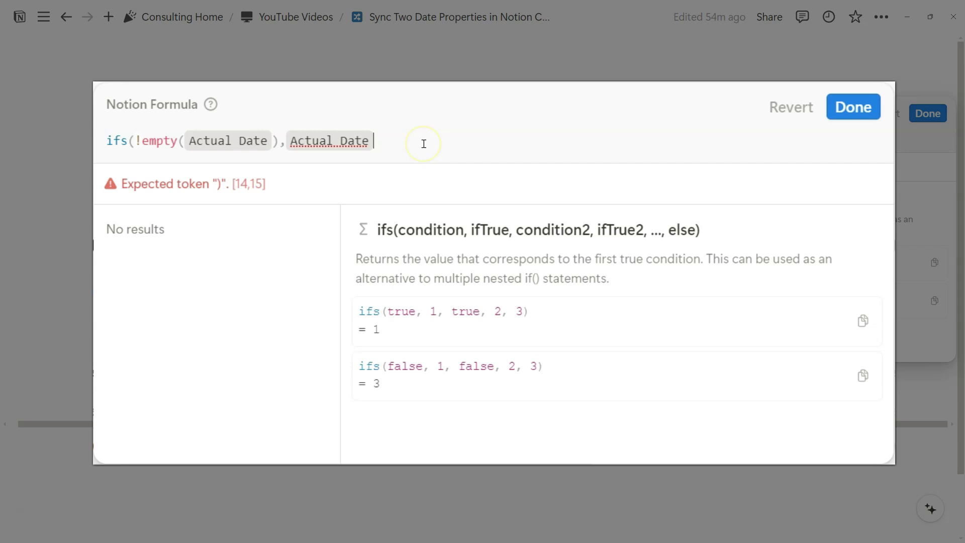
text(,)
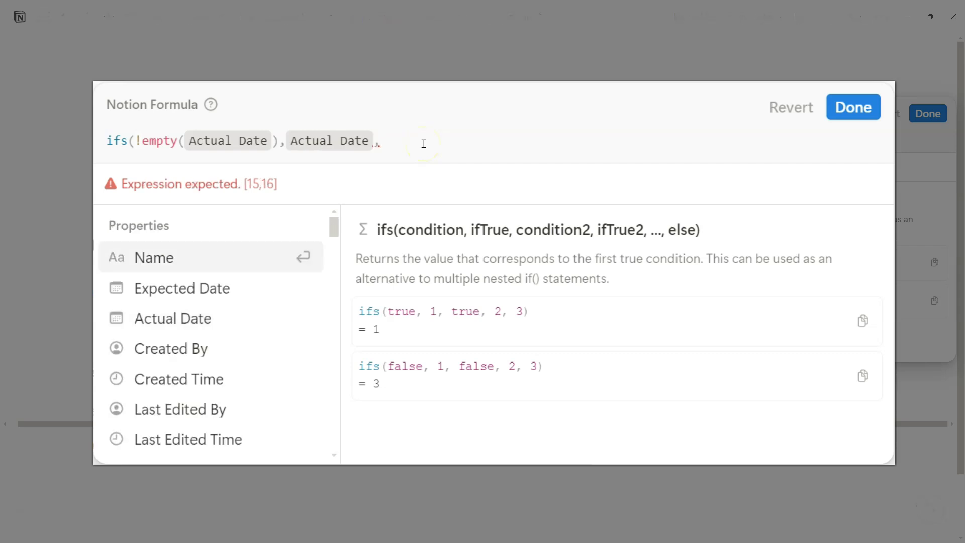
key(Down)
key(Return)
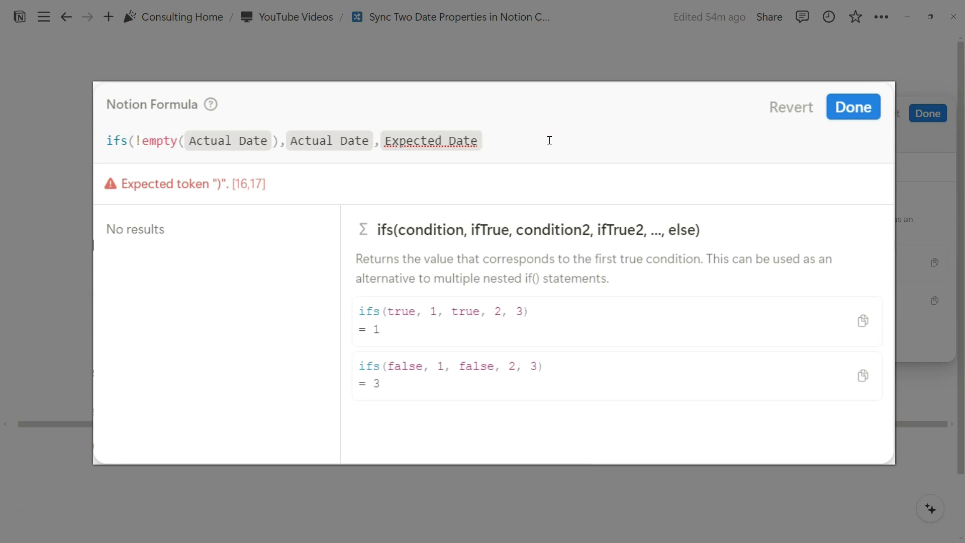
text())
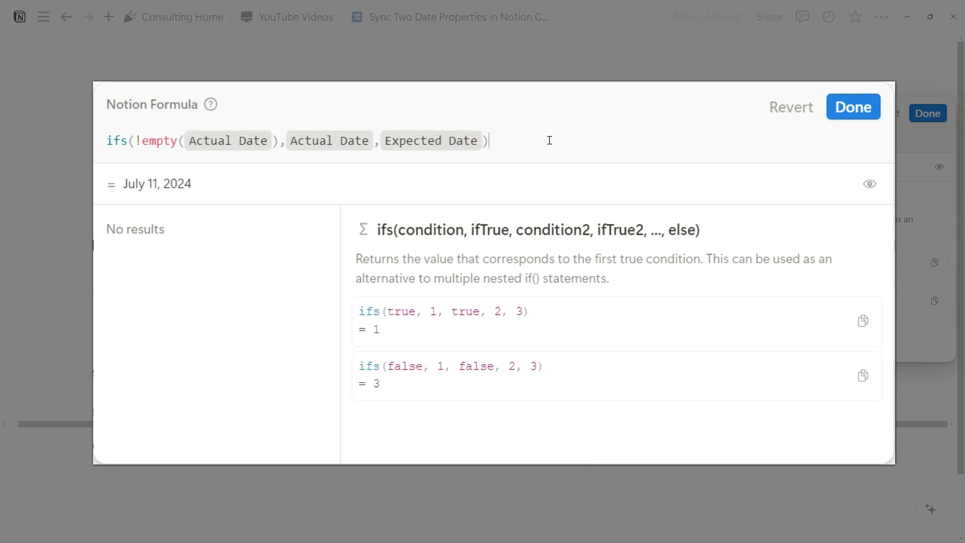
- Highlight the !empty condition, the Expected Date fallback and the date results to explain the formula
click(551, 138)
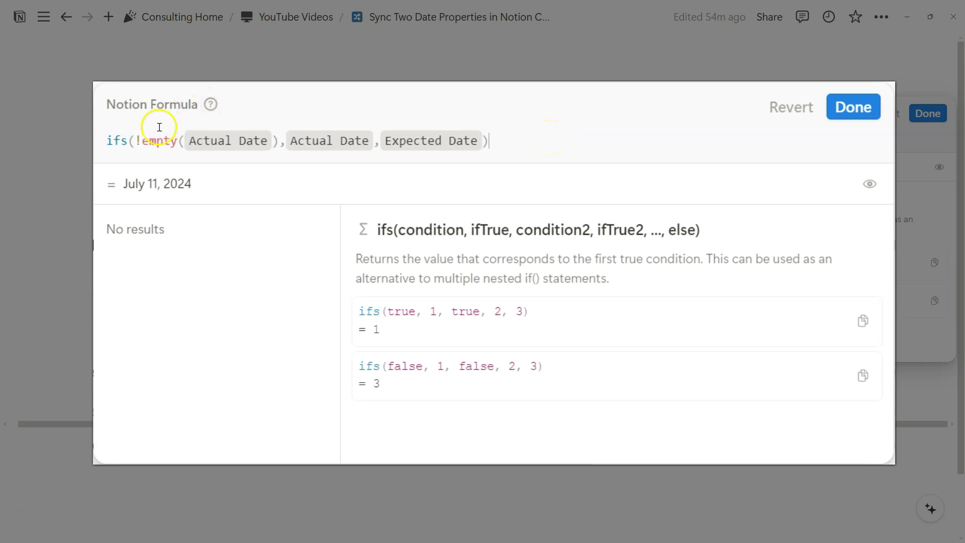
drag(135, 141, 278, 142)
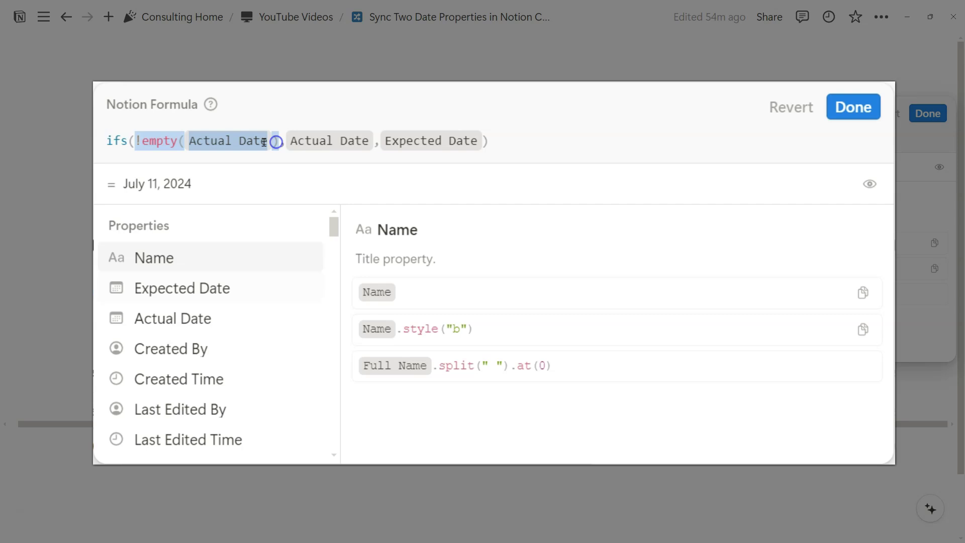
click(490, 133)
double_click(390, 140)
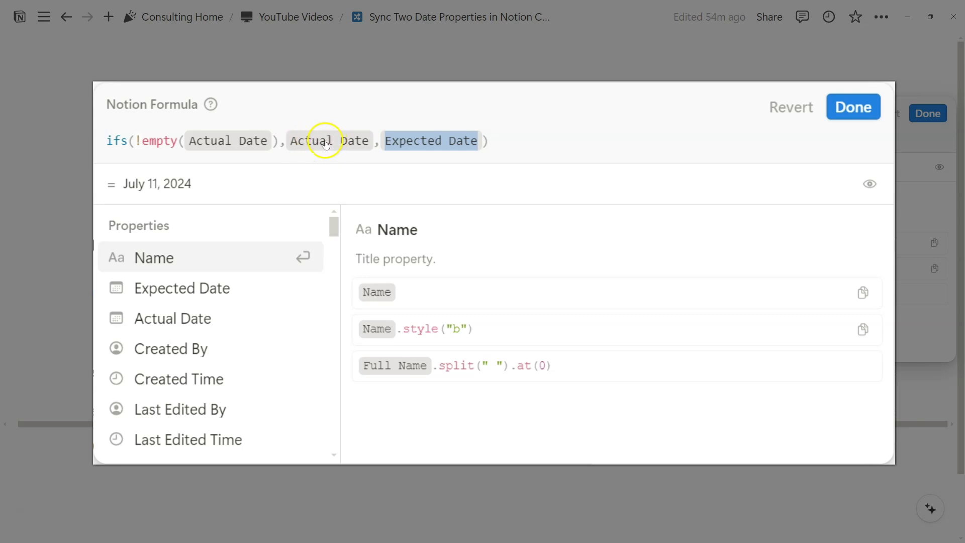
click(526, 136)
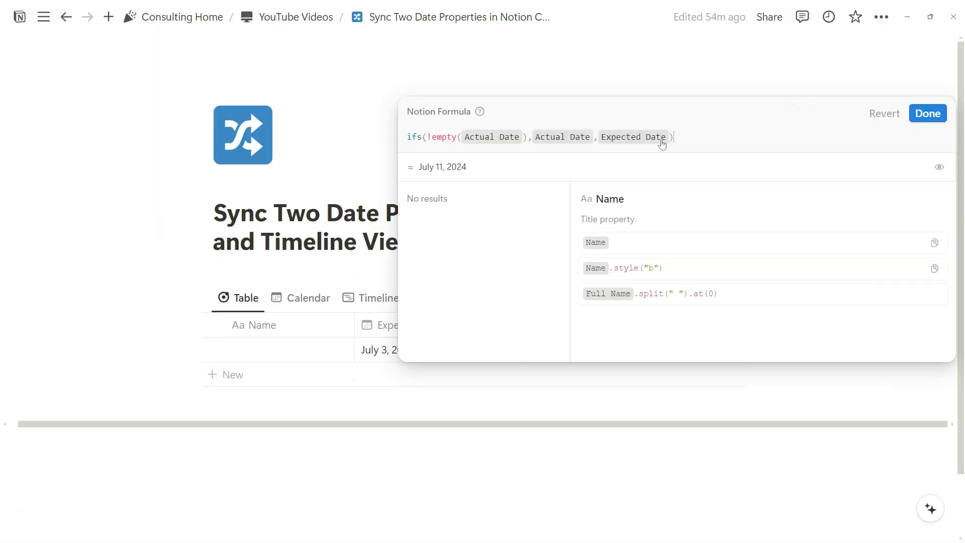
click(472, 148)
drag(670, 135, 545, 135)
click(694, 134)
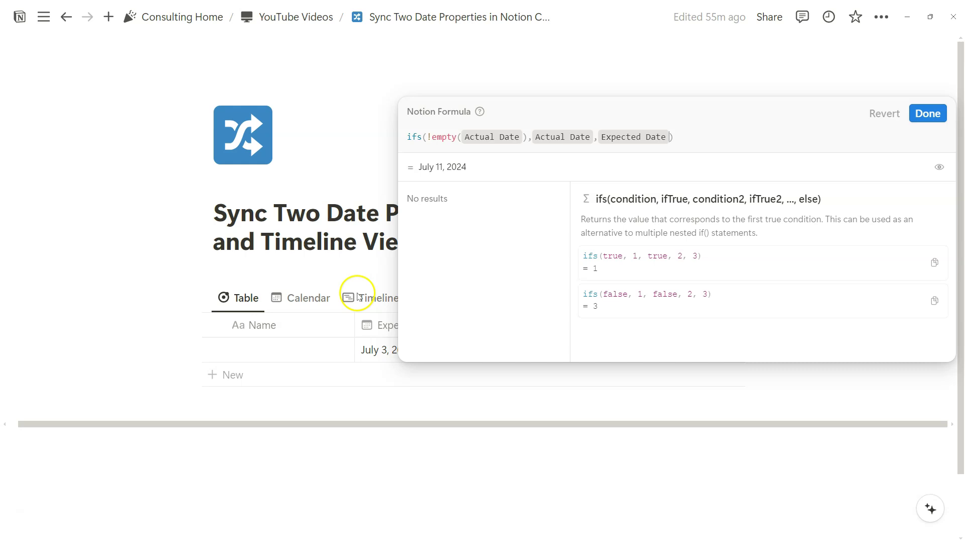
- Save the formula and change the row's Actual Date to July 16, 2024
click(926, 114)
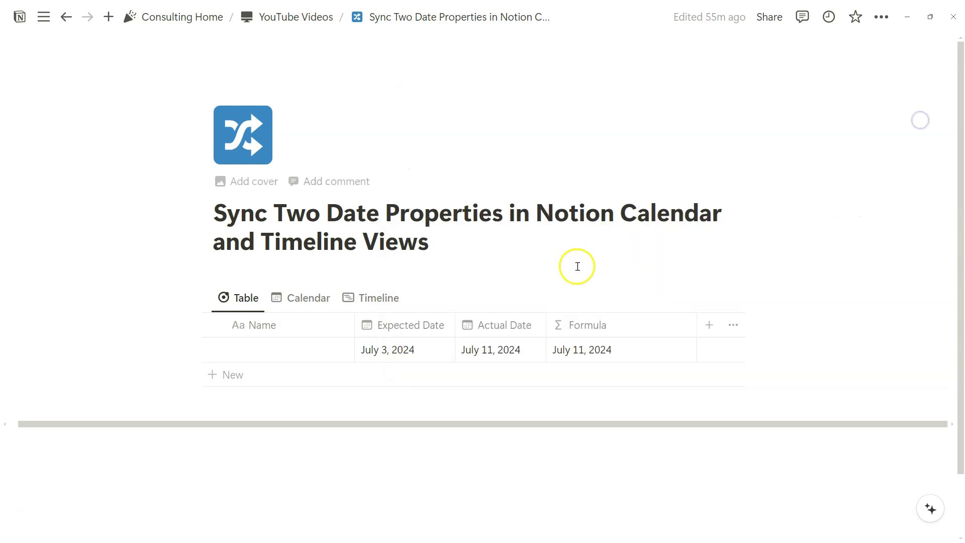
click(505, 354)
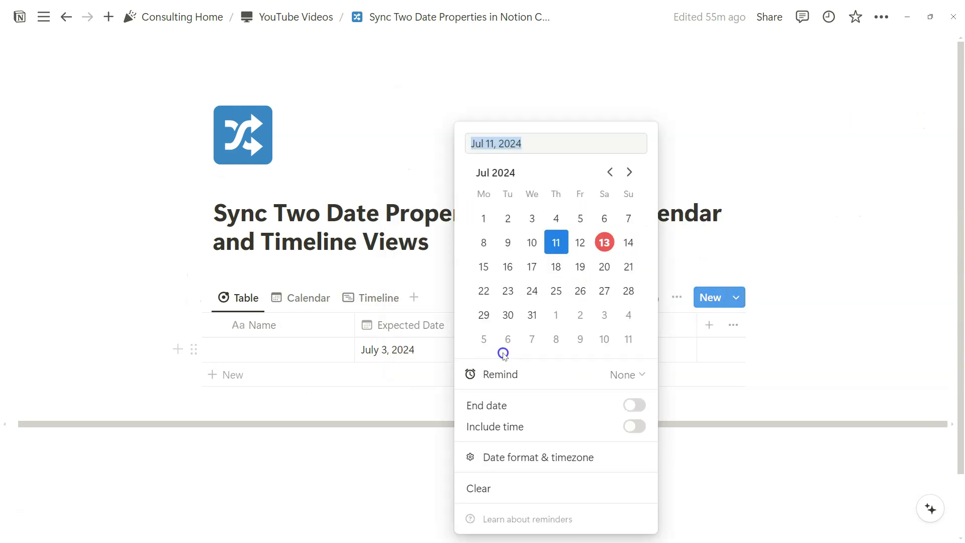
click(513, 489)
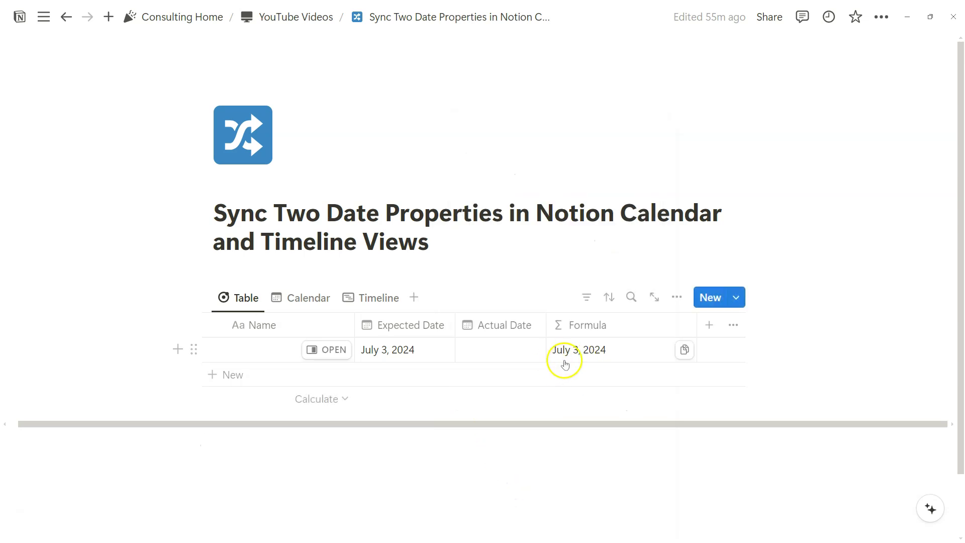
click(499, 349)
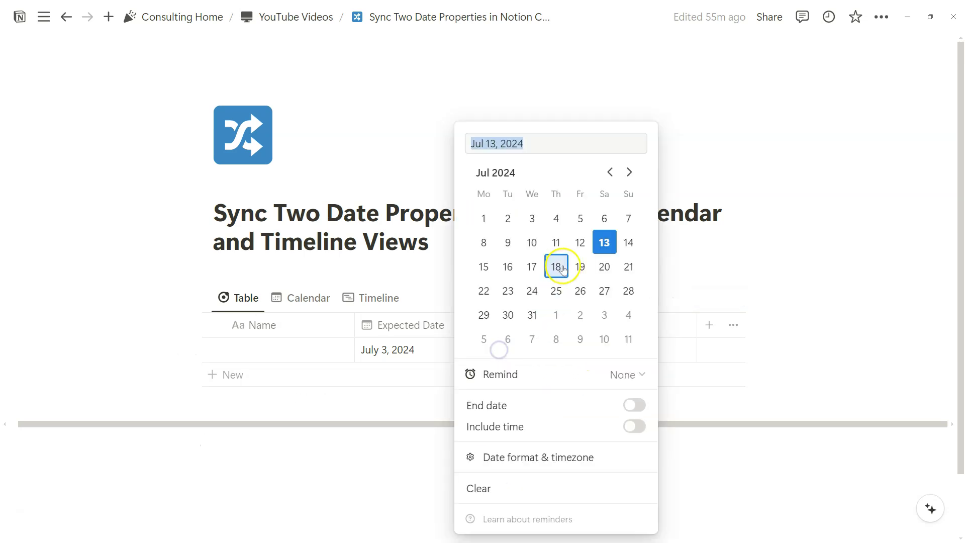
click(507, 267)
click(776, 270)
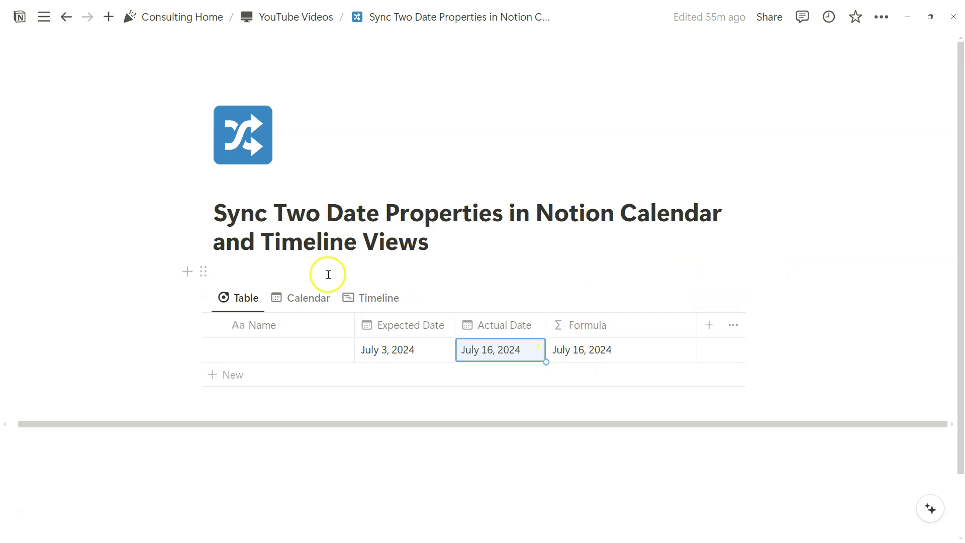
- Switch to the Calendar view and show the calendar by the Formula property
click(314, 300)
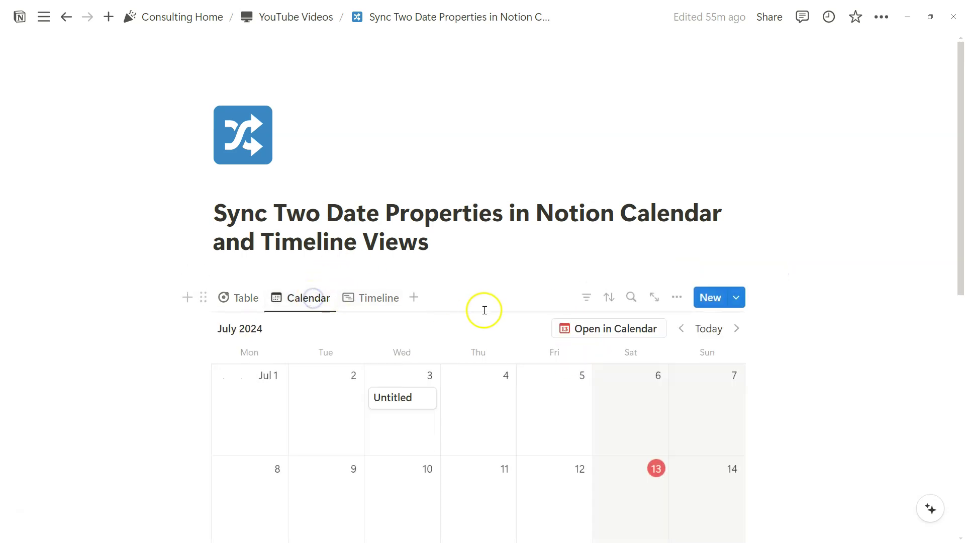
click(677, 297)
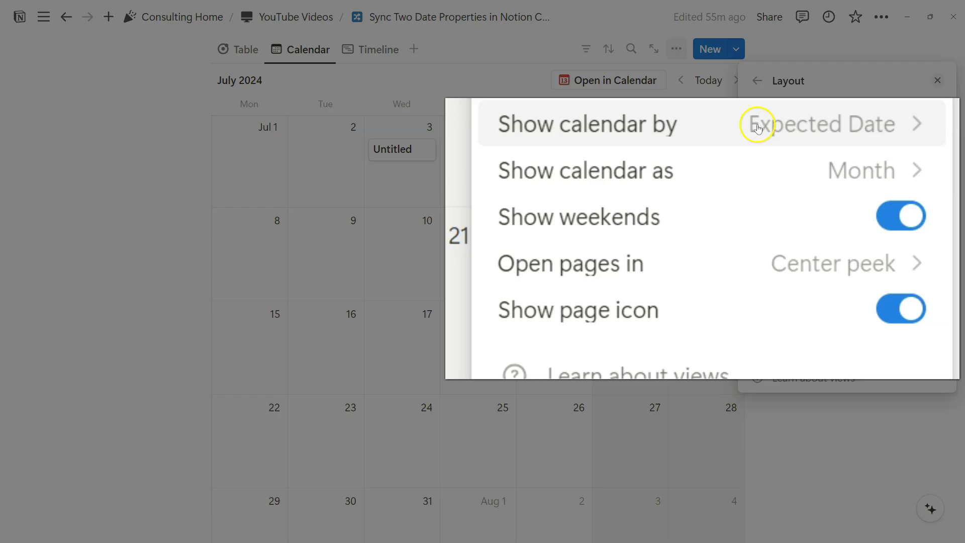
click(869, 265)
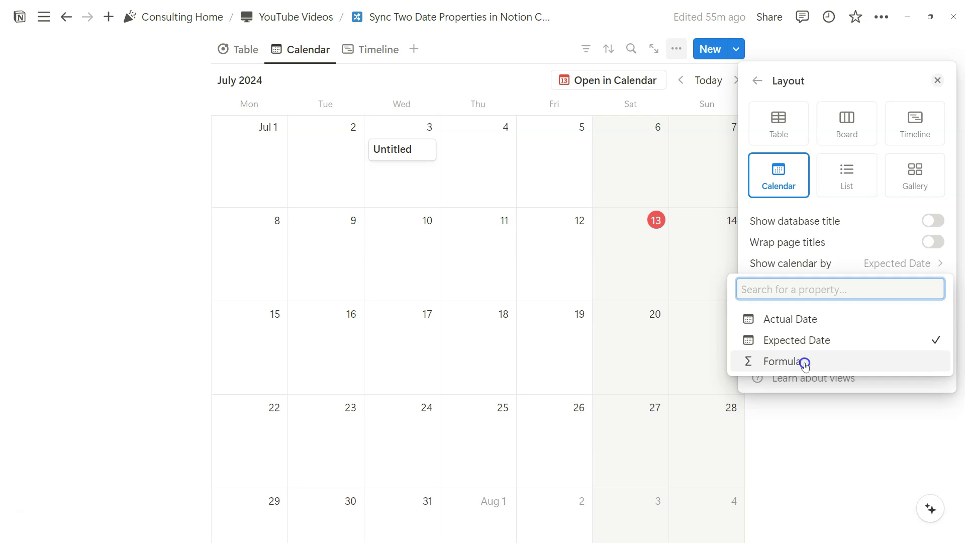
click(618, 346)
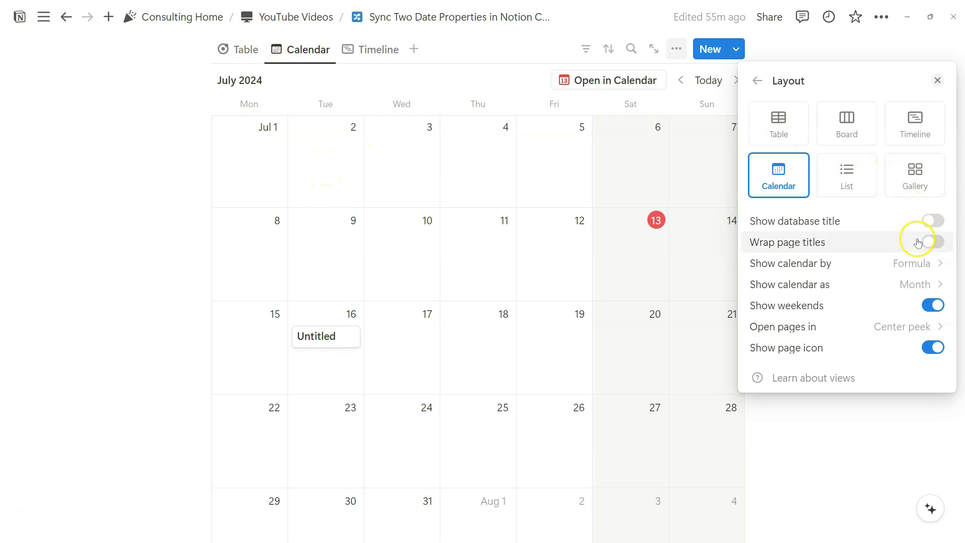
- Try placing entries by Expected Date, then Actual Date, then return to Formula
click(910, 263)
click(836, 341)
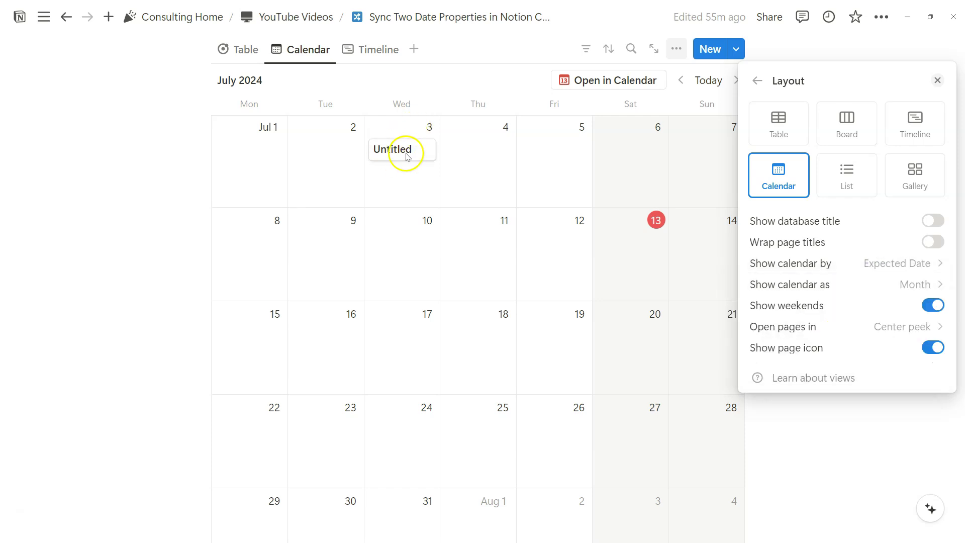
click(856, 262)
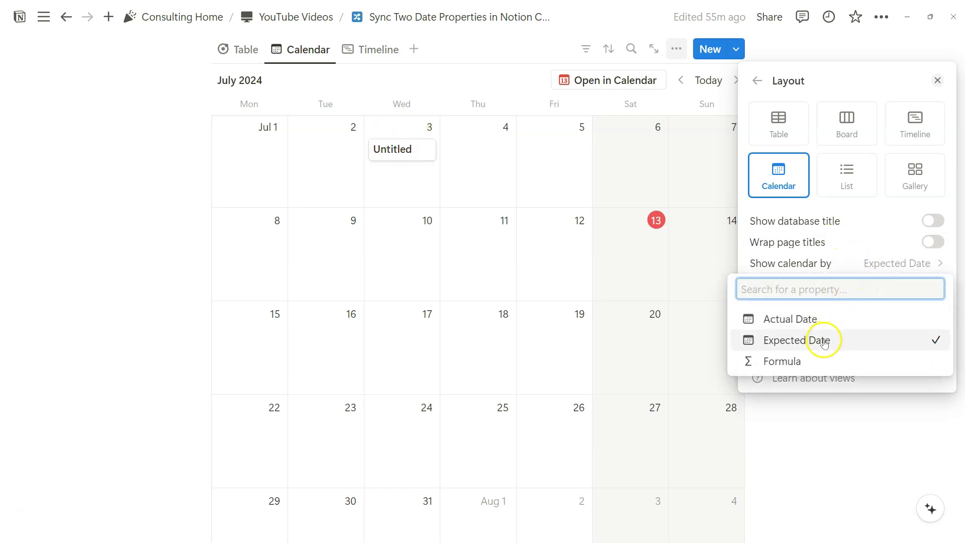
click(817, 318)
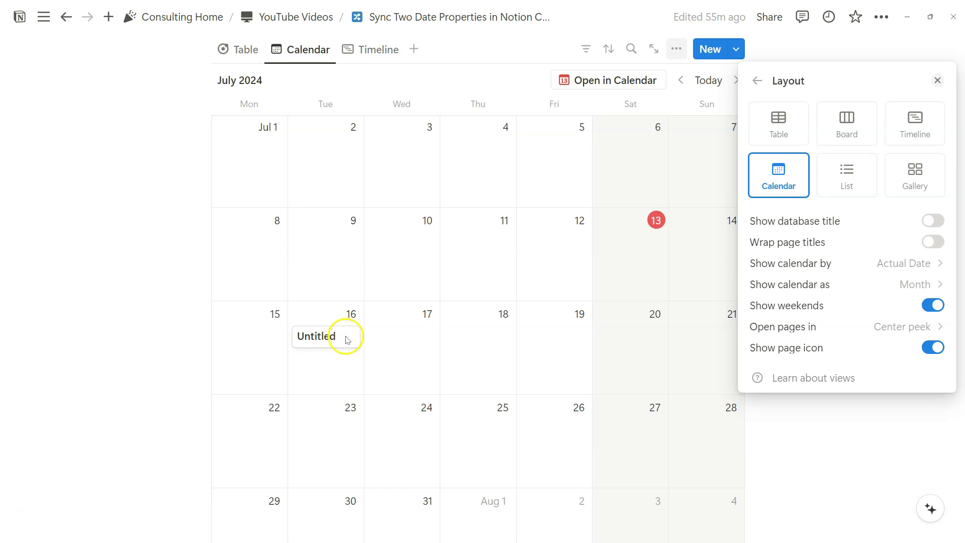
click(890, 267)
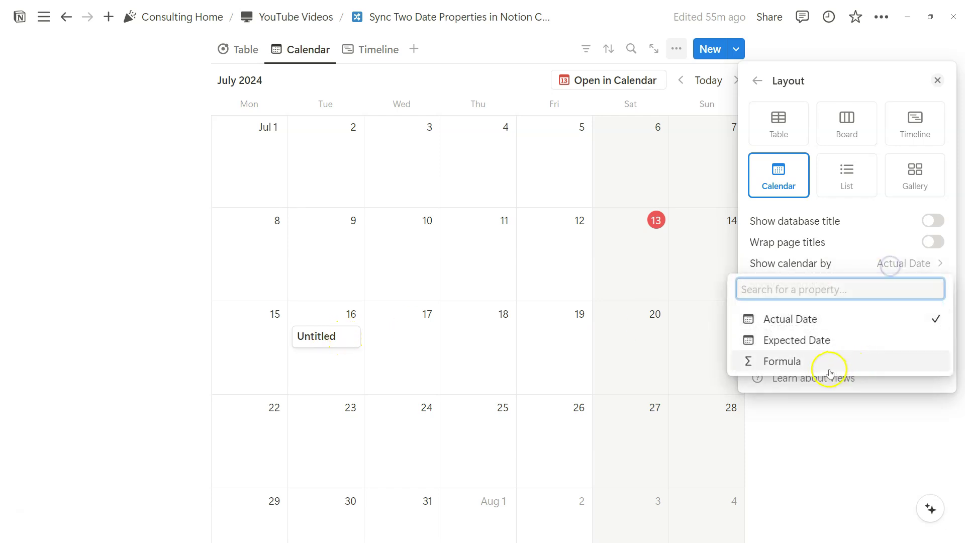
click(828, 364)
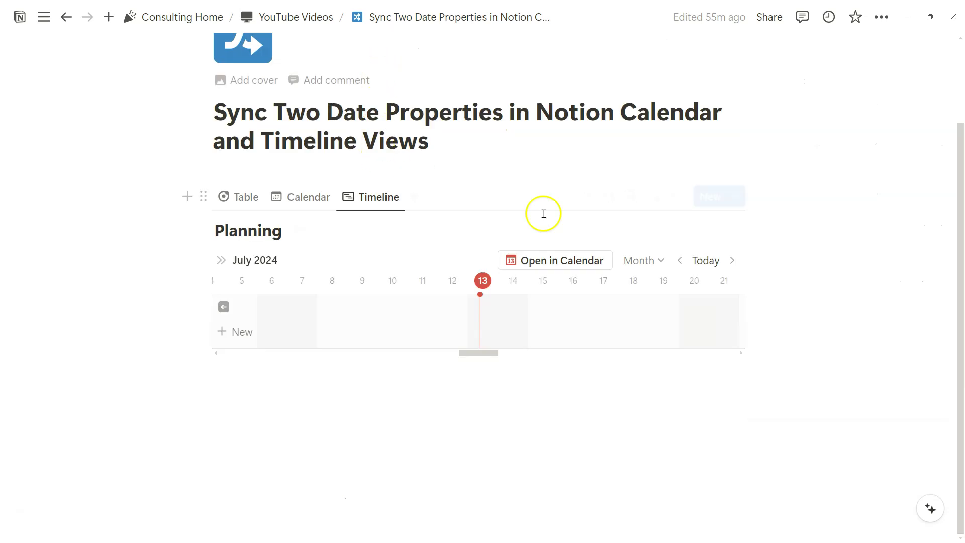
- Lay out the Timeline view by the Formula property so Untitled appears on July 16
click(677, 195)
click(682, 191)
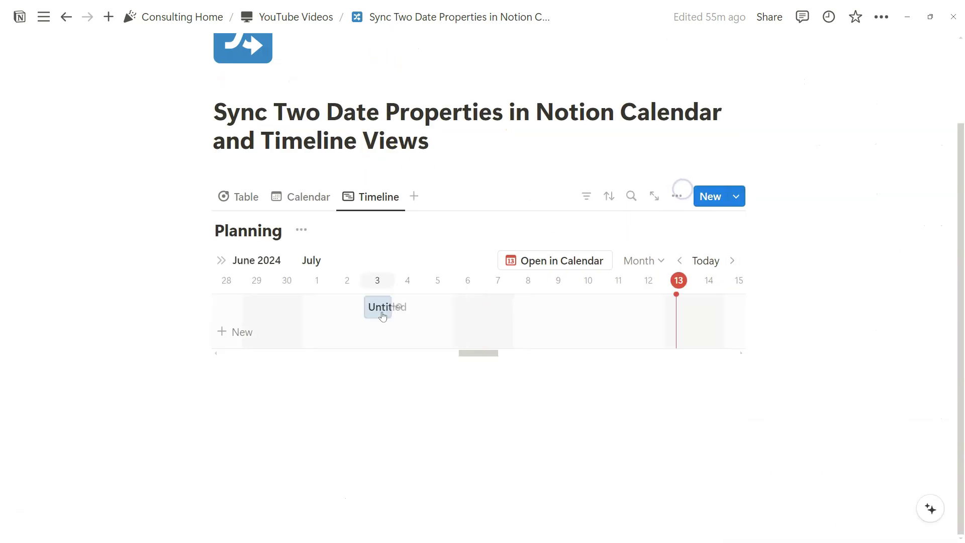
click(677, 195)
click(856, 244)
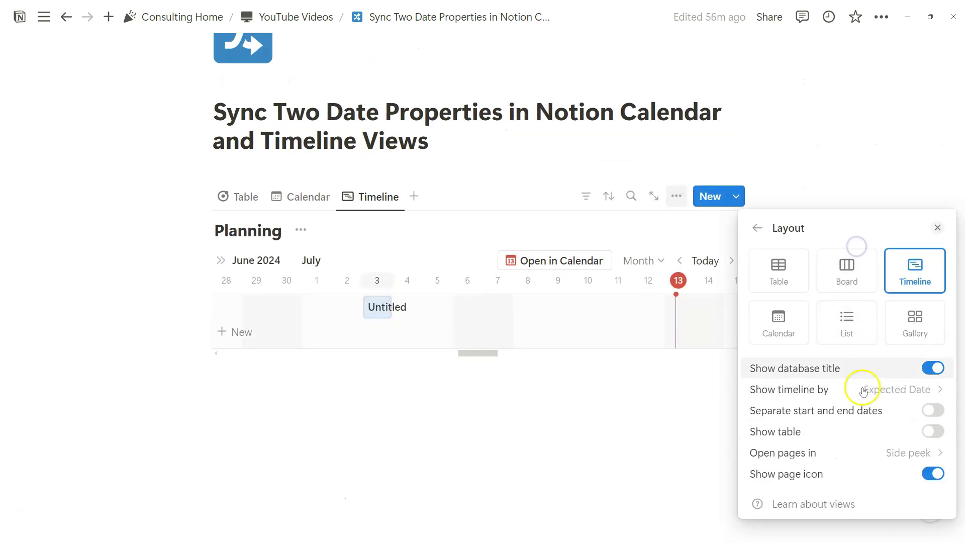
click(892, 390)
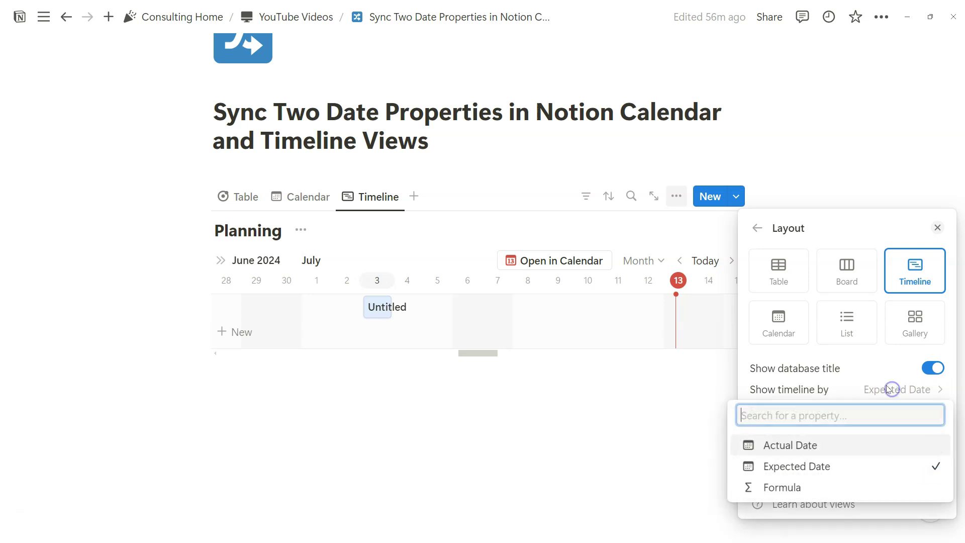
click(812, 488)
click(731, 311)
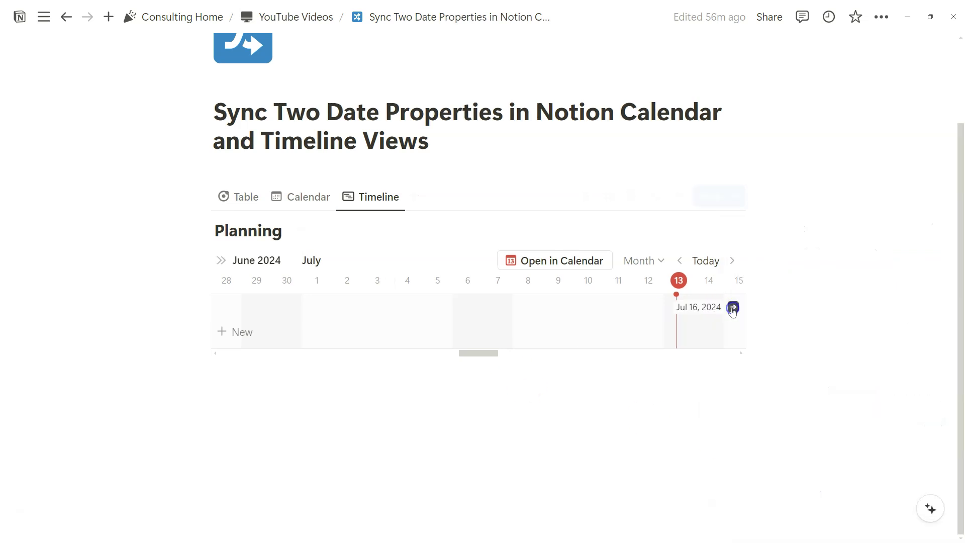
click(731, 309)
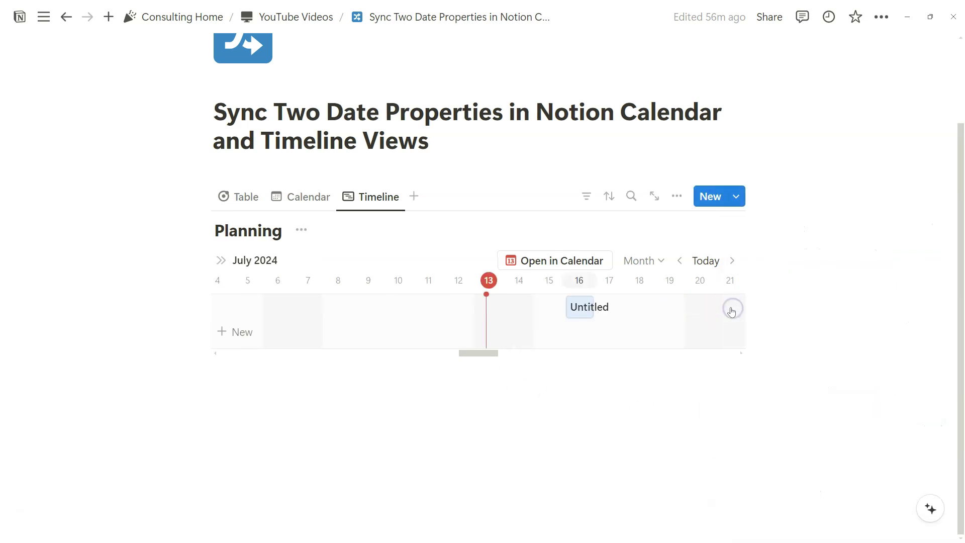
- Return to the Table view and review the Formula property's formula
click(245, 196)
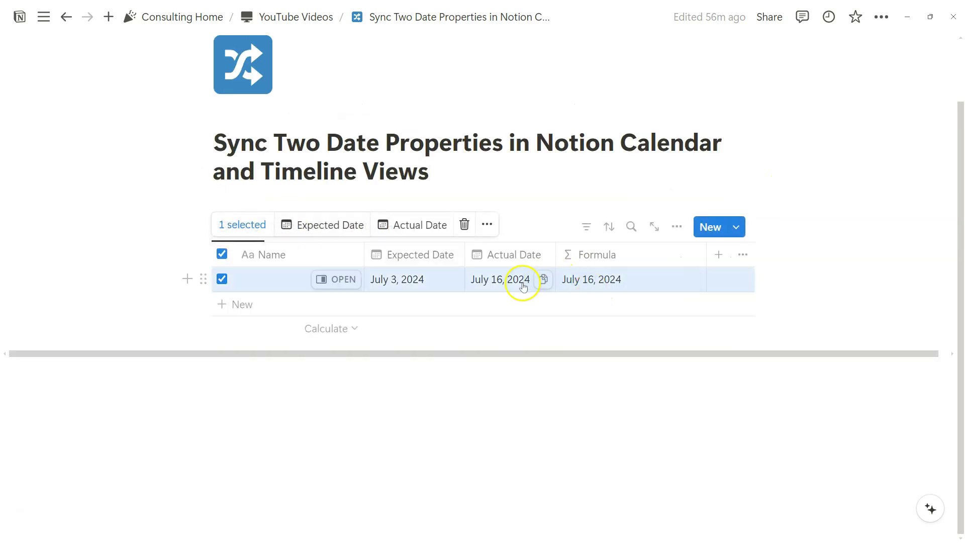
click(584, 286)
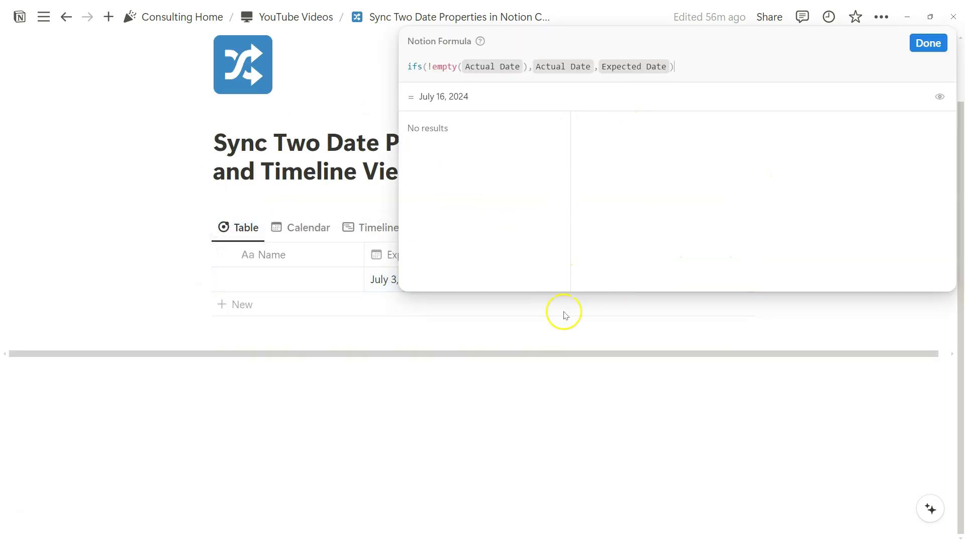
click(928, 45)
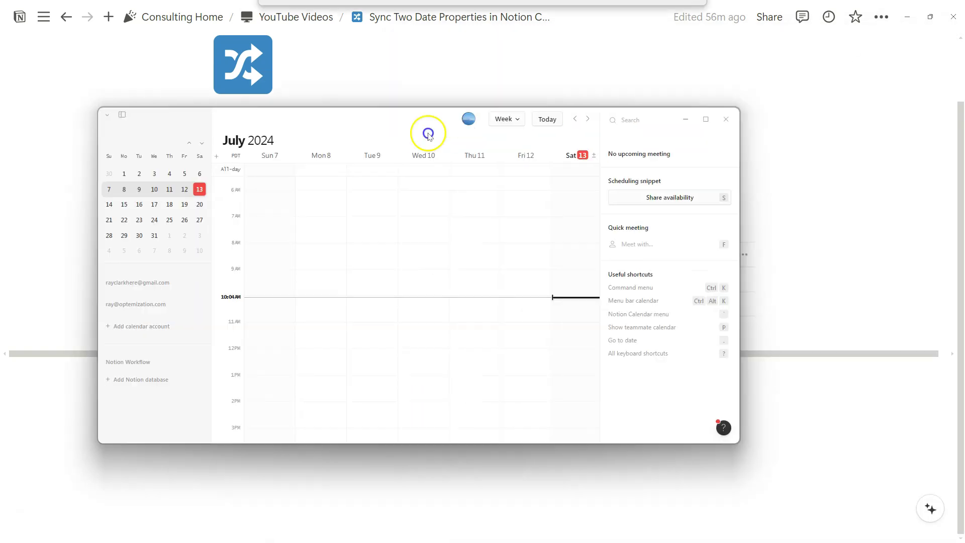
- Open Notion Calendar full screen and add the Planning database's Calendar view
double_click(655, 120)
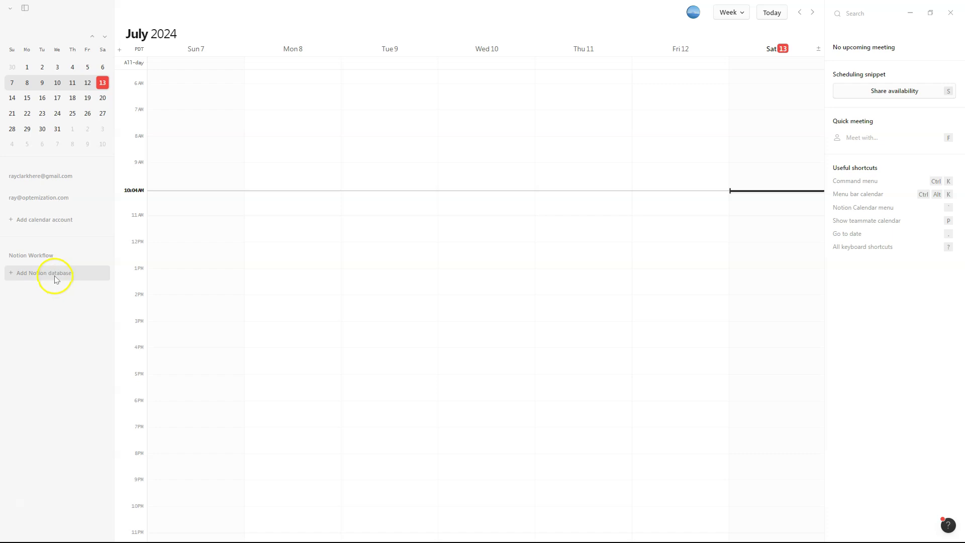
click(56, 278)
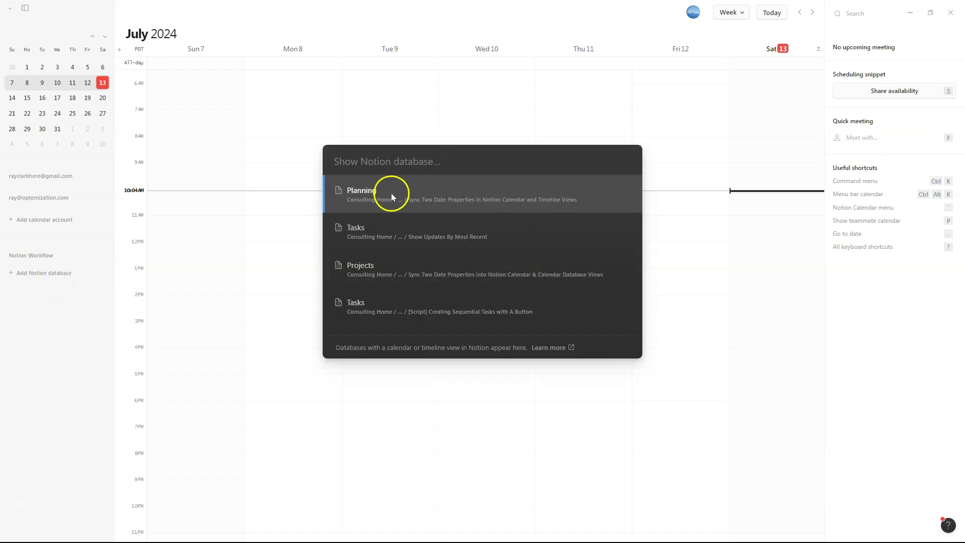
click(413, 205)
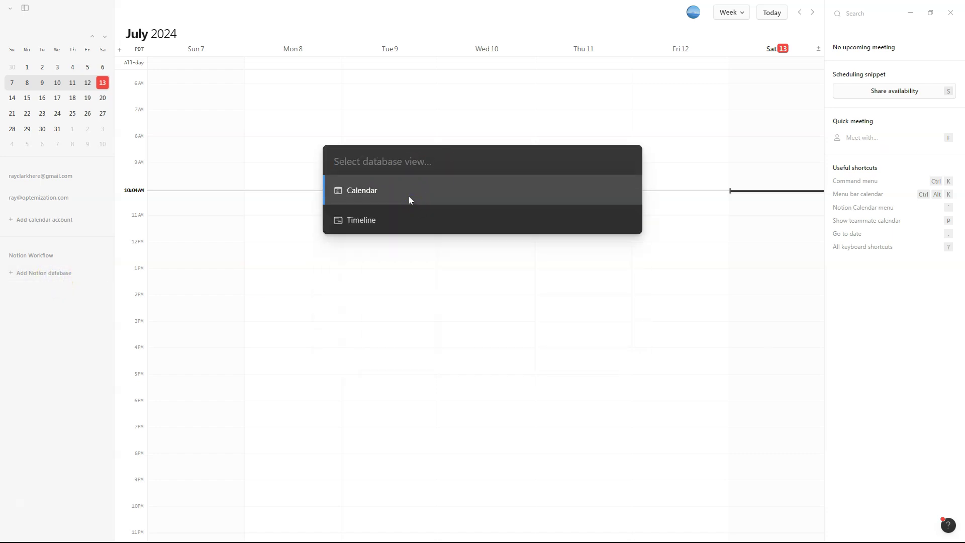
click(406, 197)
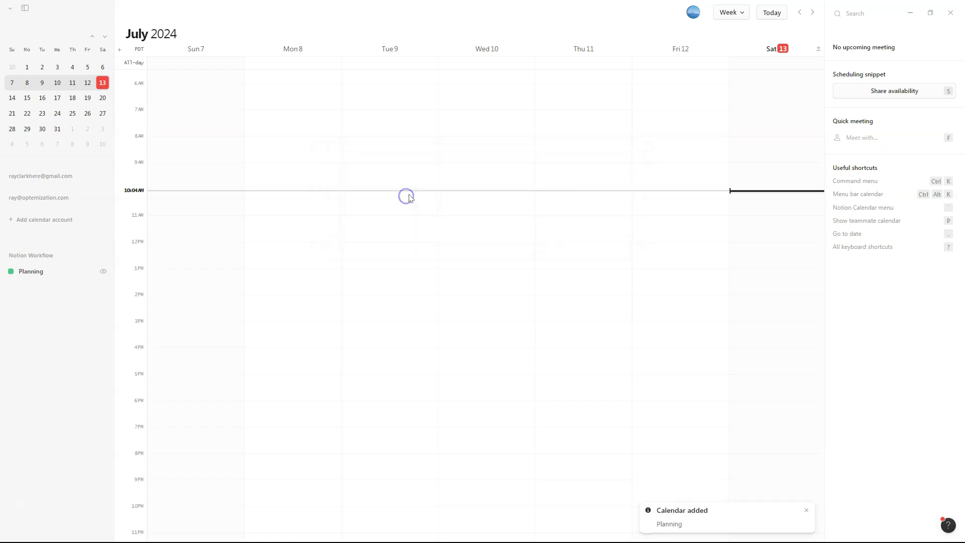
- Switch the Notion Calendar range from Week to Month
click(42, 272)
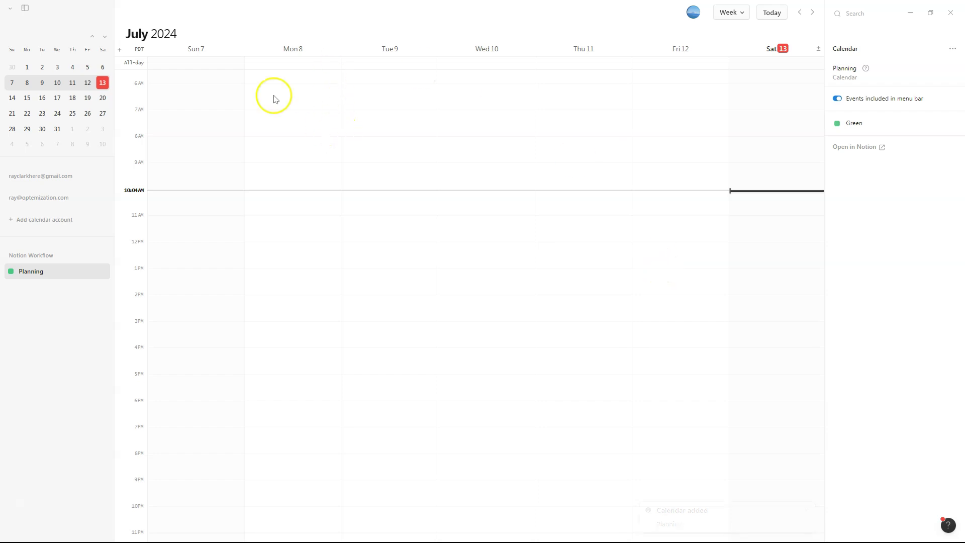
click(742, 13)
click(747, 66)
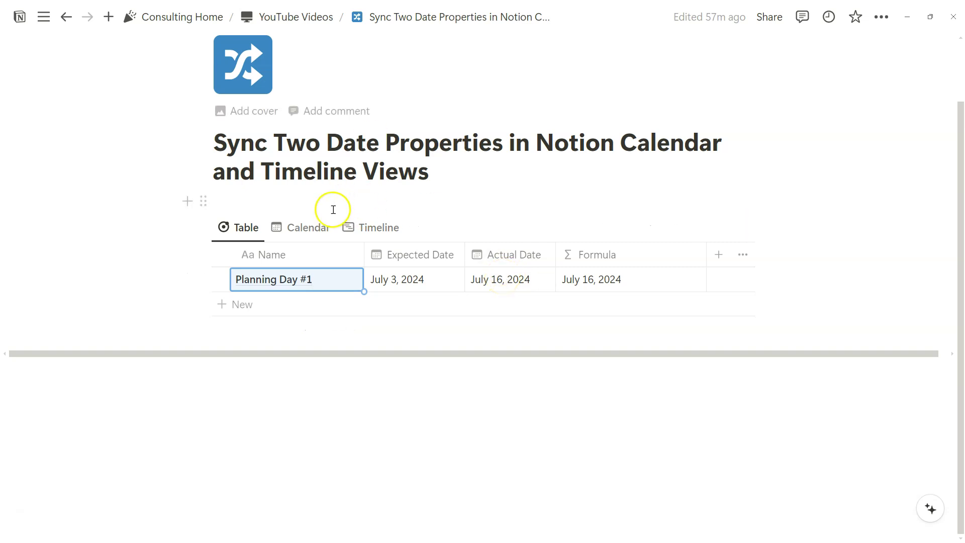
- Clear Planning Day #1's Actual Date so it falls back to July 3
click(518, 276)
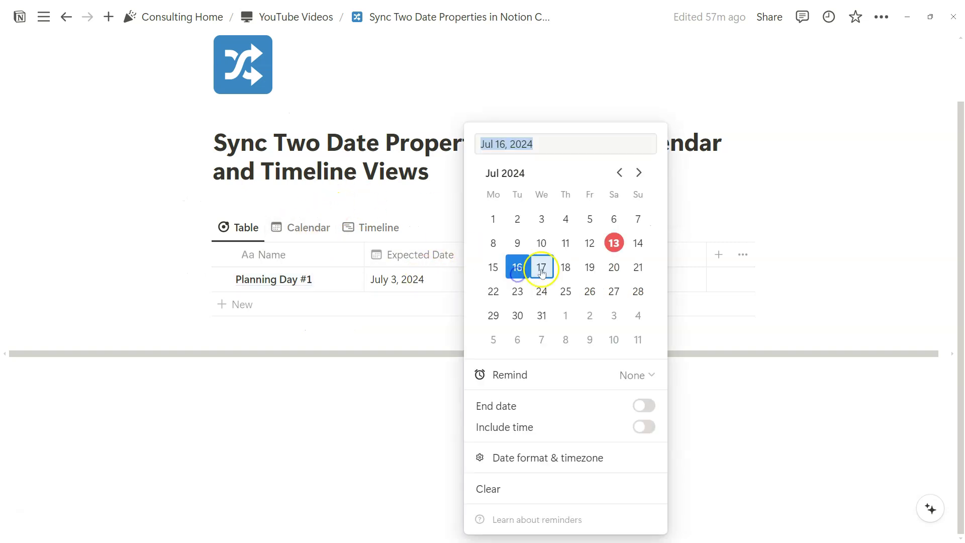
click(498, 483)
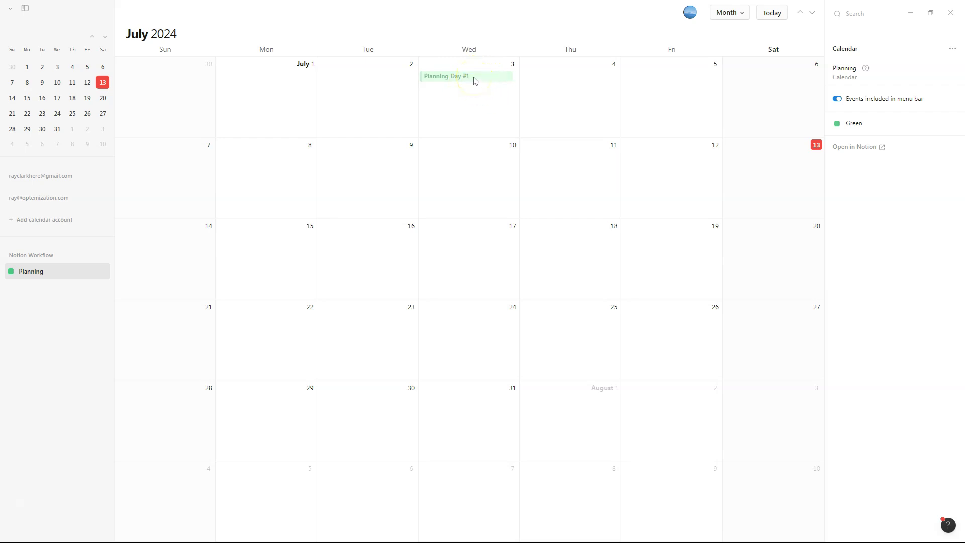
- Go back to the Notion table, where Planning Day #1's Formula reads July 3, 2024
key(alt+Tab)
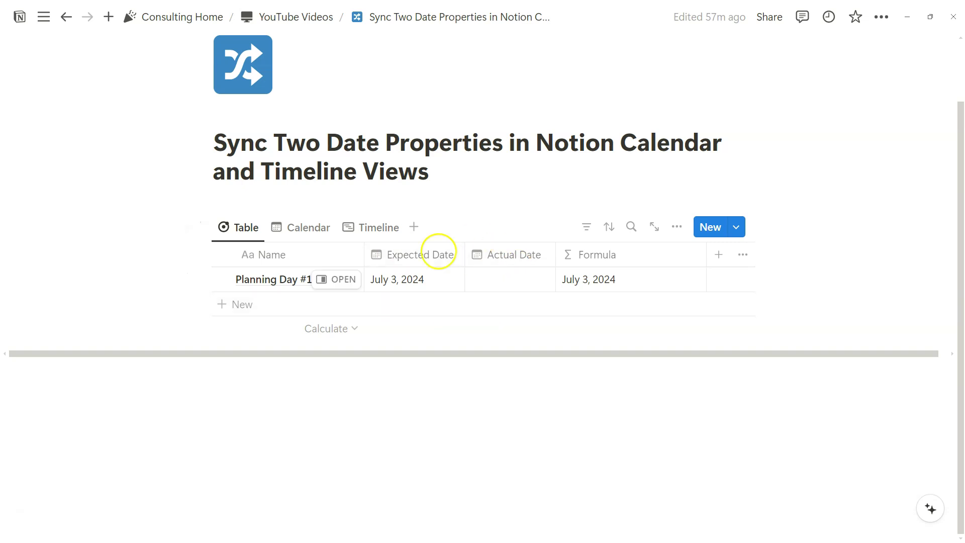